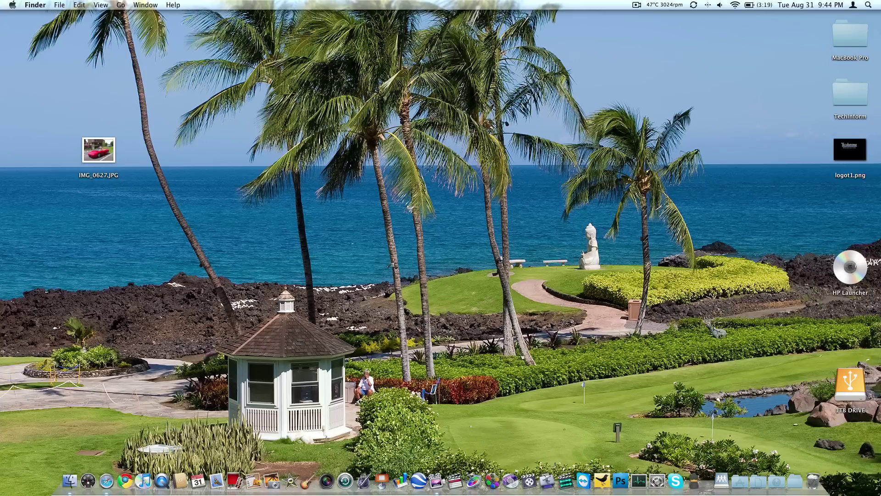
# Launch Adobe Photoshop CS4 from its Dock icon.
pyautogui.click(621, 480)
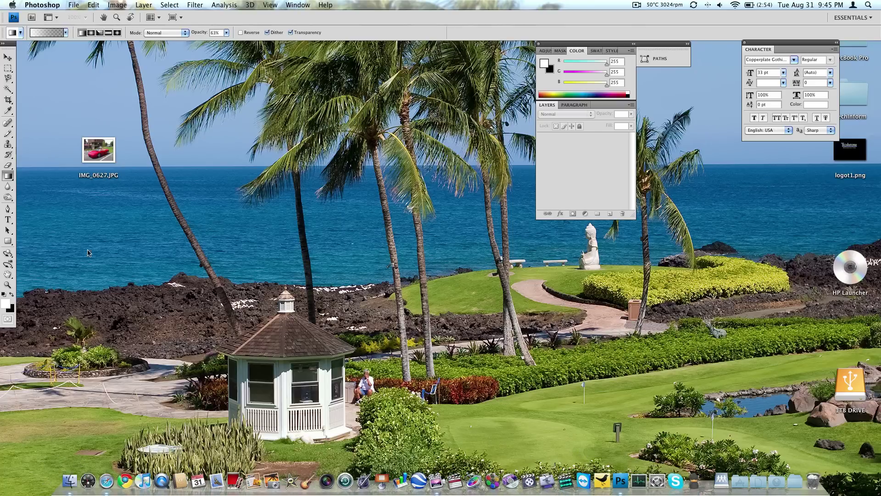
pyautogui.click(96, 168)
pyautogui.press('space')
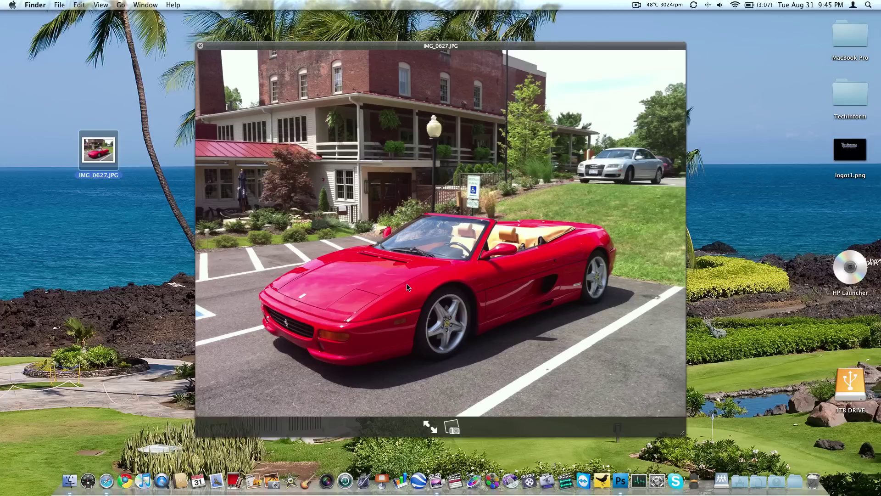
pyautogui.press('space')
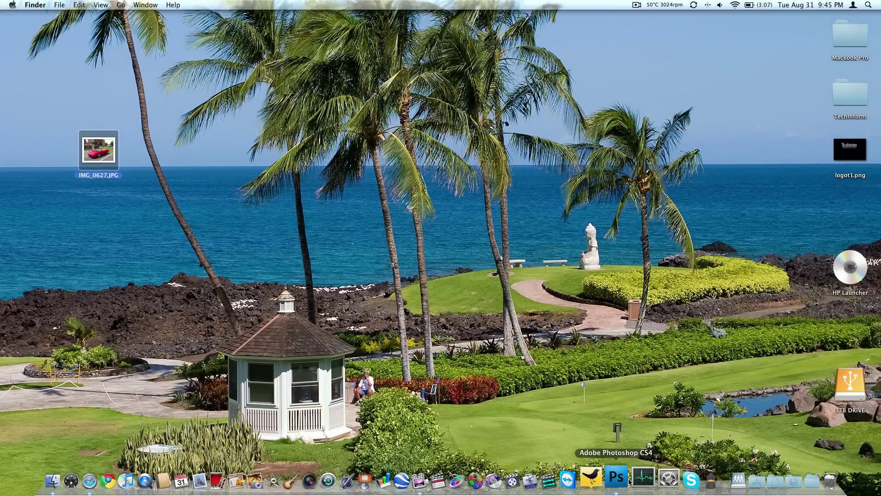
# Open the photo IMG_0627.JPG in Photoshop.
pyautogui.click(620, 481)
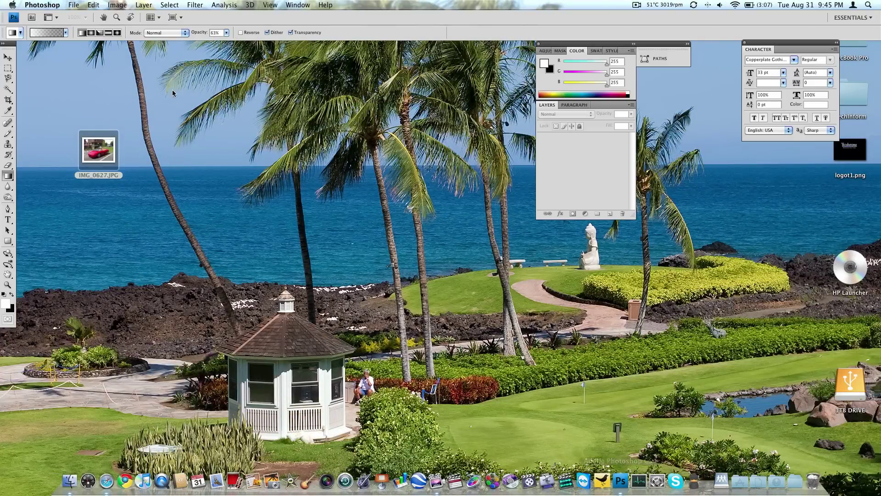
pyautogui.press('super+o')
pyautogui.scroll(2, 226, 113)
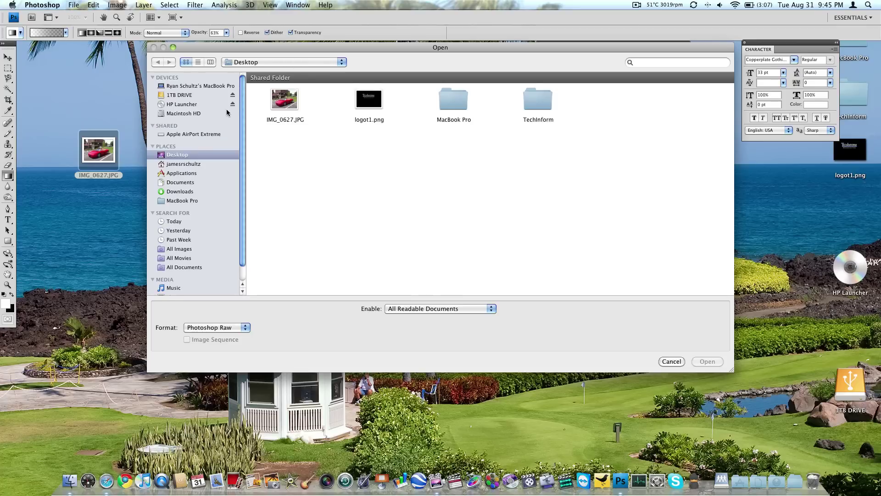
pyautogui.doubleClick(293, 99)
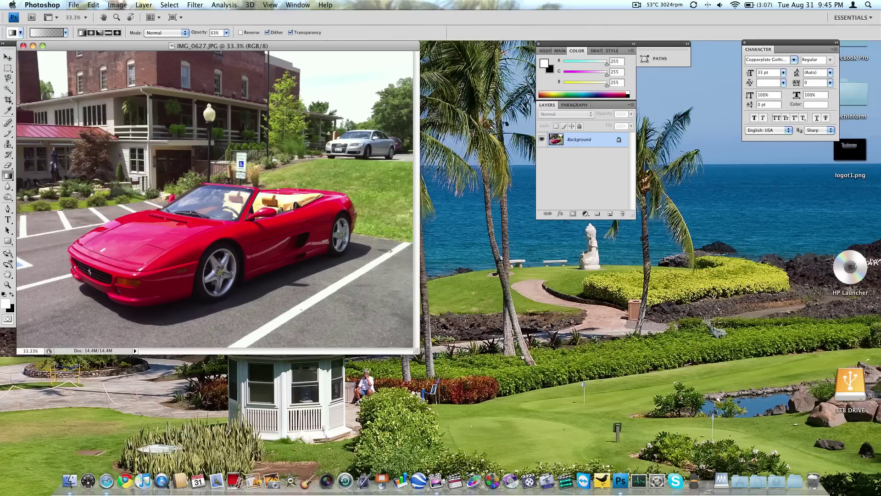
# Convert the Background into Layer 0 and duplicate it as Layer 0 copy.
pyautogui.doubleClick(620, 140)
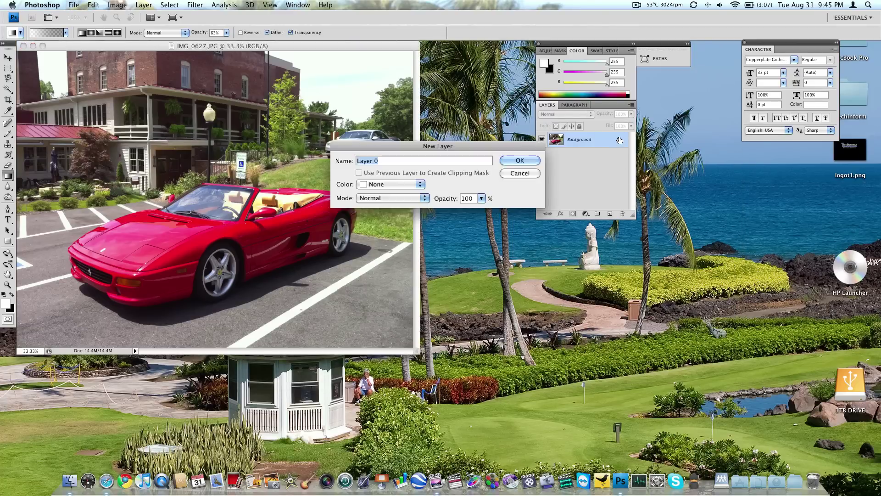
pyautogui.press('Return')
pyautogui.rightClick(619, 140)
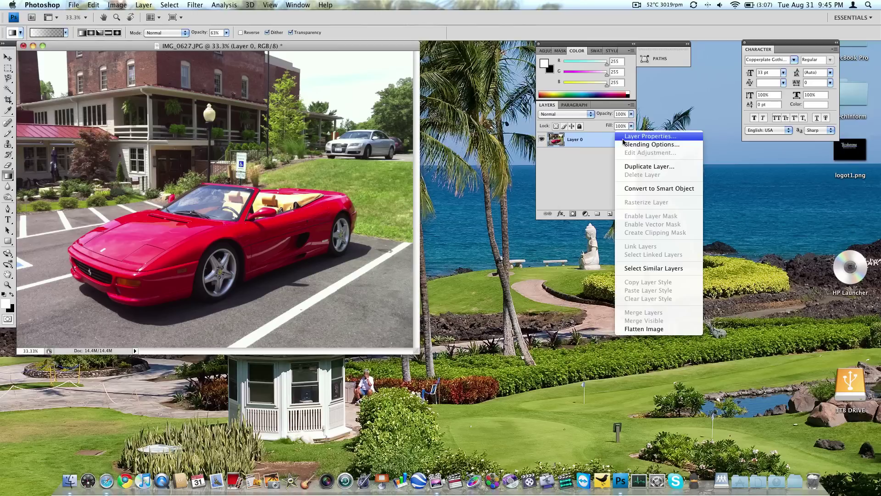
pyautogui.click(645, 166)
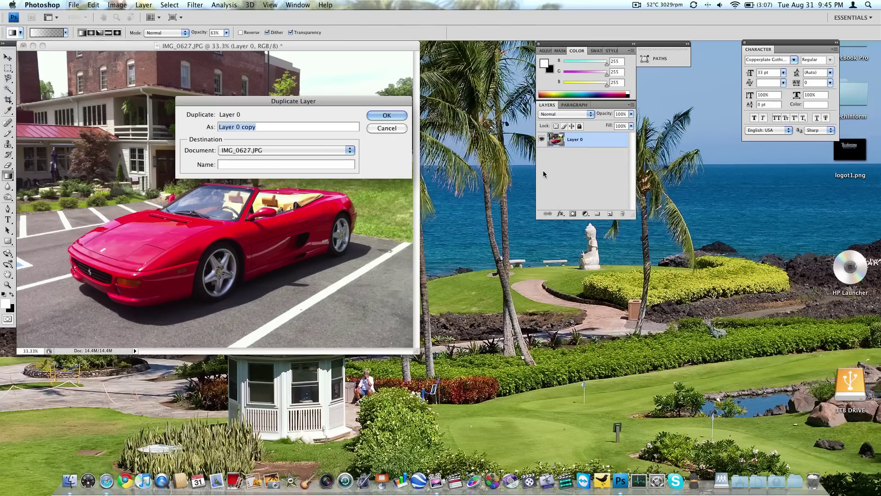
pyautogui.press('Return')
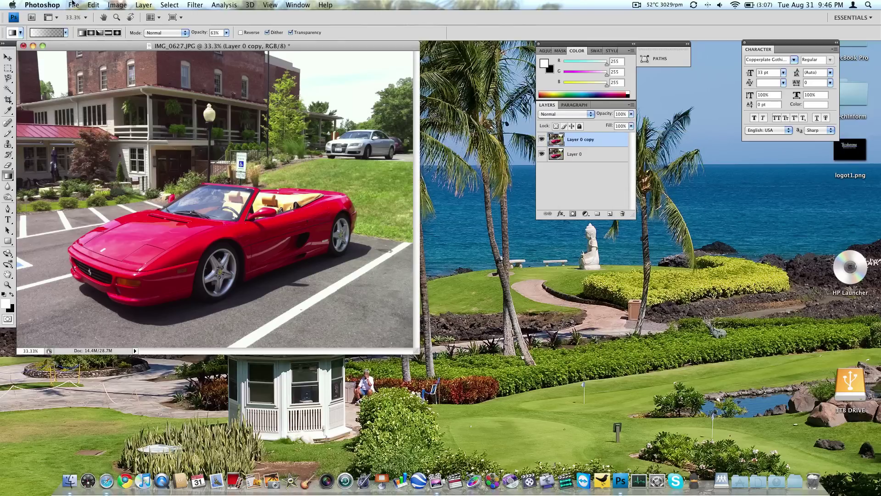
# Add a Hue/Saturation 1 adjustment layer with Saturation dragged down to -100.
pyautogui.click(146, 6)
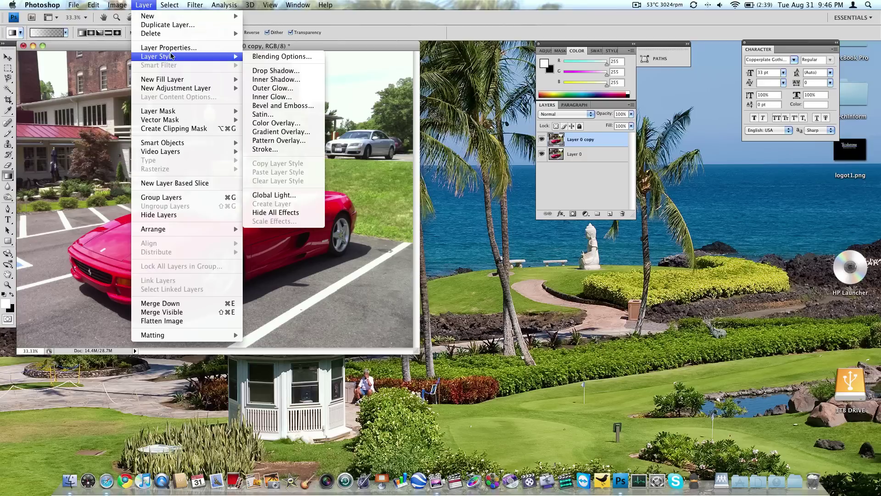
pyautogui.moveTo(177, 88)
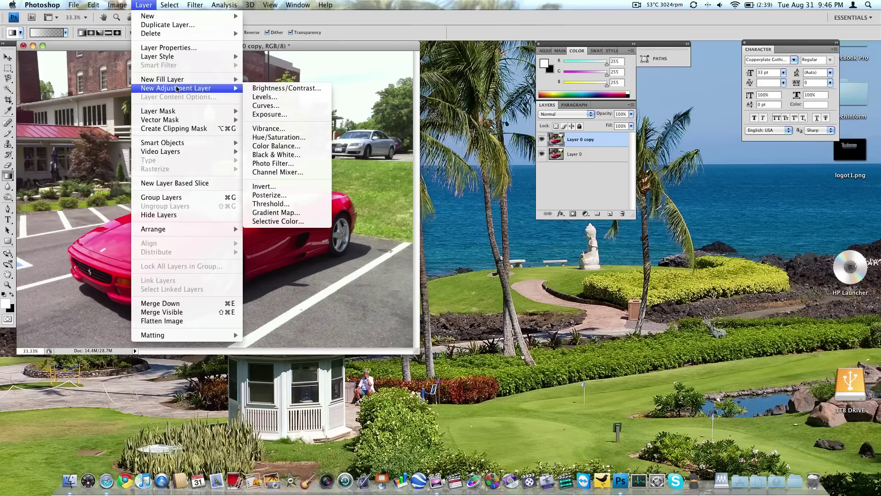
pyautogui.click(281, 137)
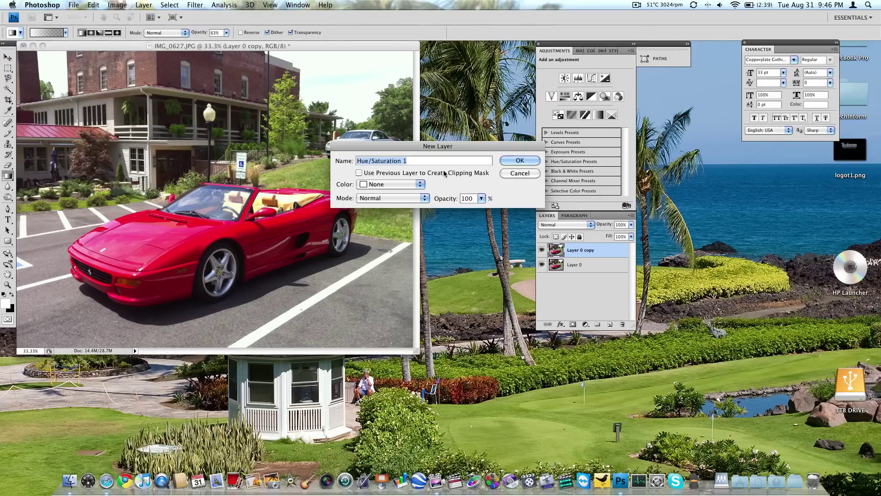
pyautogui.press('Return')
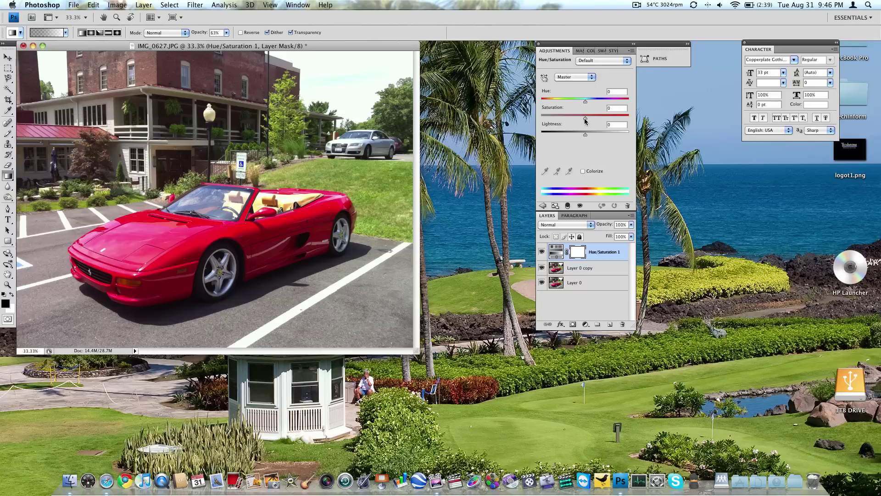
pyautogui.moveTo(586, 119); pyautogui.dragTo(541, 118)
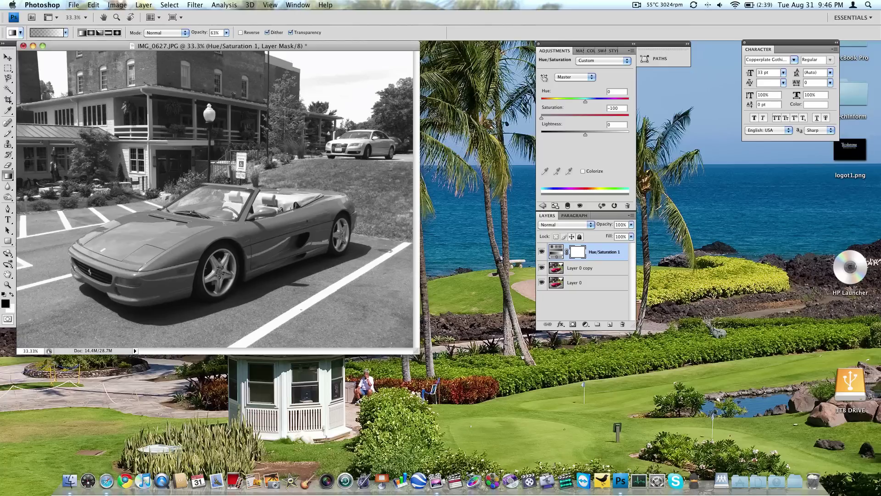
# With a white-foreground Eraser at 100 px, paint red back across the car's hood and front fender.
pyautogui.click(8, 165)
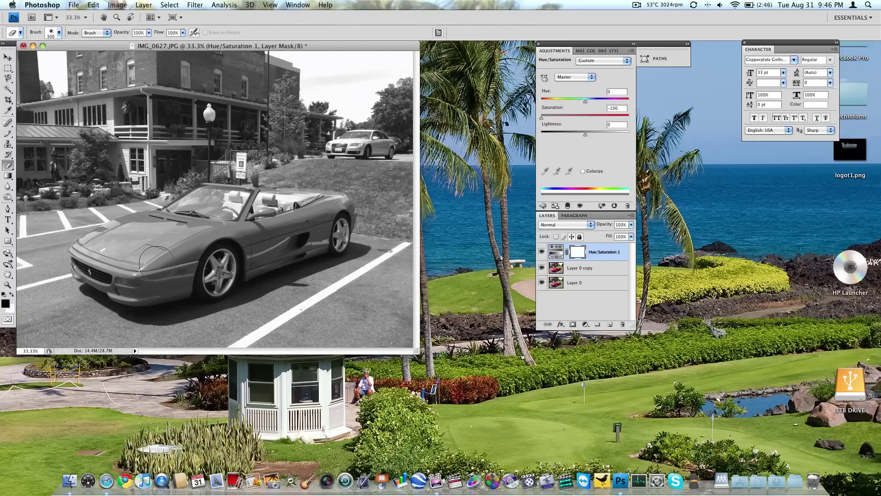
pyautogui.click(11, 297)
pyautogui.moveTo(115, 248); pyautogui.dragTo(195, 227)
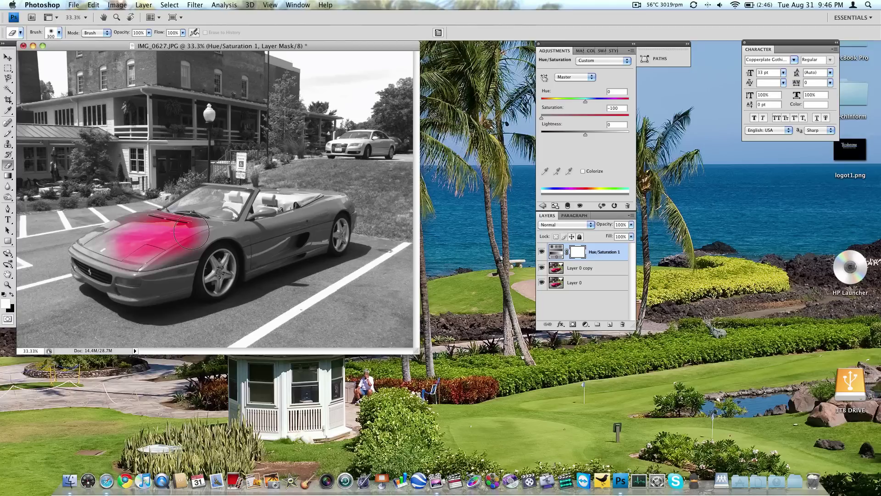
pyautogui.click(59, 32)
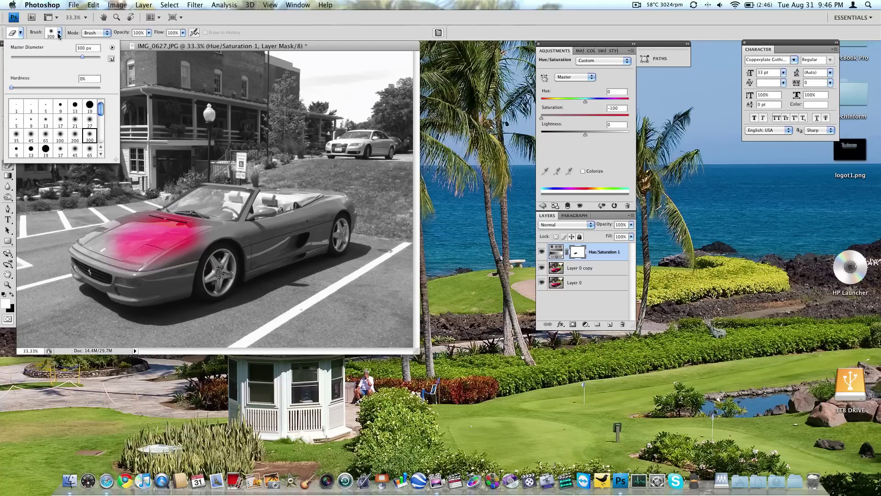
pyautogui.click(62, 140)
pyautogui.press('Return')
pyautogui.moveTo(192, 219)
pyautogui.mouseDown()
pyautogui.moveTo(235, 223)
pyautogui.moveTo(190, 243)
pyautogui.moveTo(246, 232)
pyautogui.moveTo(183, 253)
pyautogui.moveTo(265, 242)
pyautogui.moveTo(198, 256)
pyautogui.moveTo(224, 261)
pyautogui.moveTo(193, 272)
pyautogui.moveTo(205, 272)
pyautogui.moveTo(274, 256)
pyautogui.moveTo(255, 246)
pyautogui.moveTo(301, 213)
pyautogui.mouseUp()
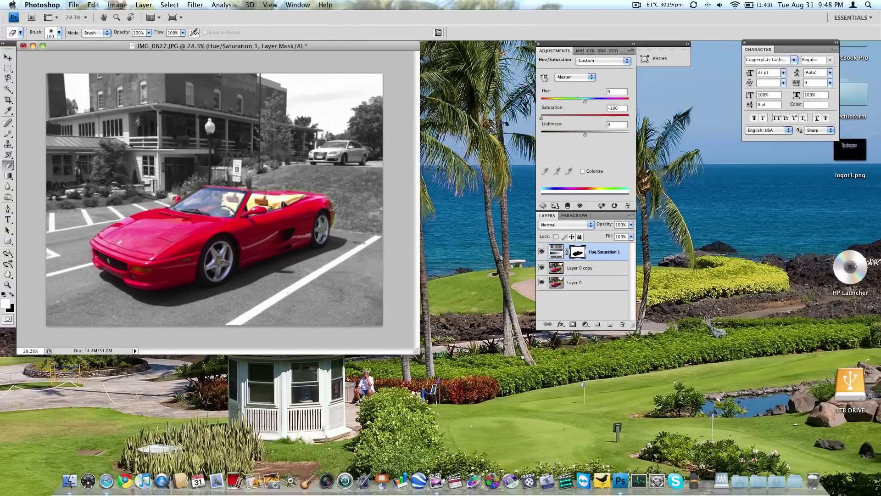
# Make black the foreground colour and choose a 35 px brush.
pyautogui.scroll(1, 332, 205)
pyautogui.scroll(5, 332, 205)
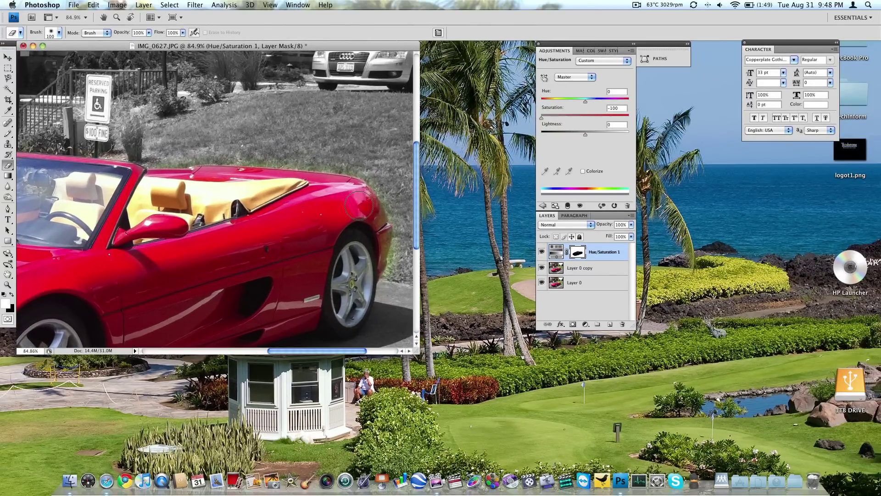
pyautogui.hscroll(3, 367, 206)
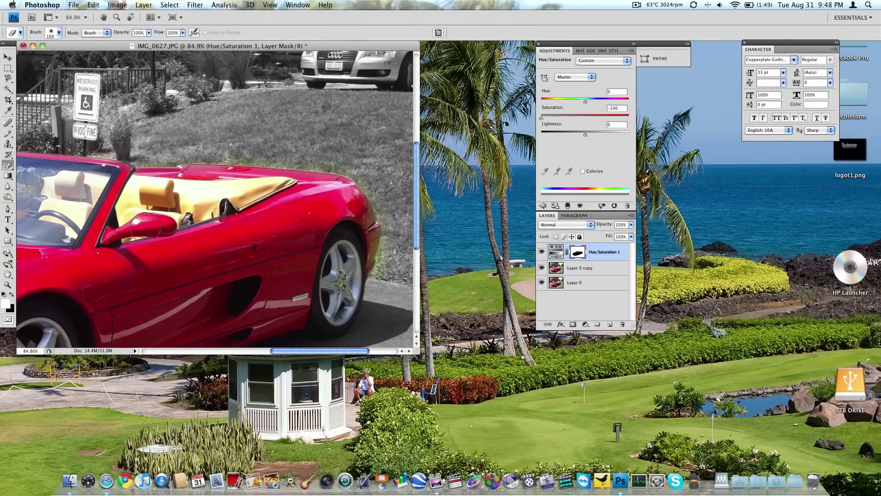
pyautogui.click(13, 295)
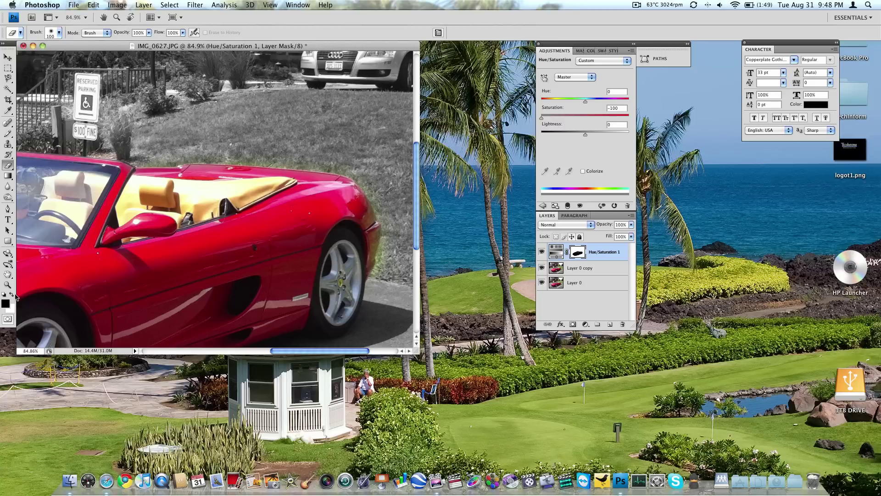
pyautogui.click(59, 34)
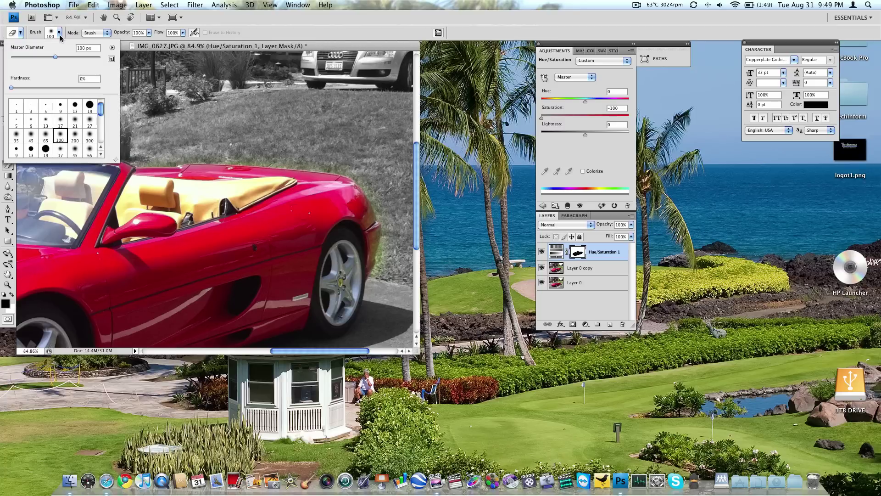
pyautogui.click(17, 139)
pyautogui.click(271, 160)
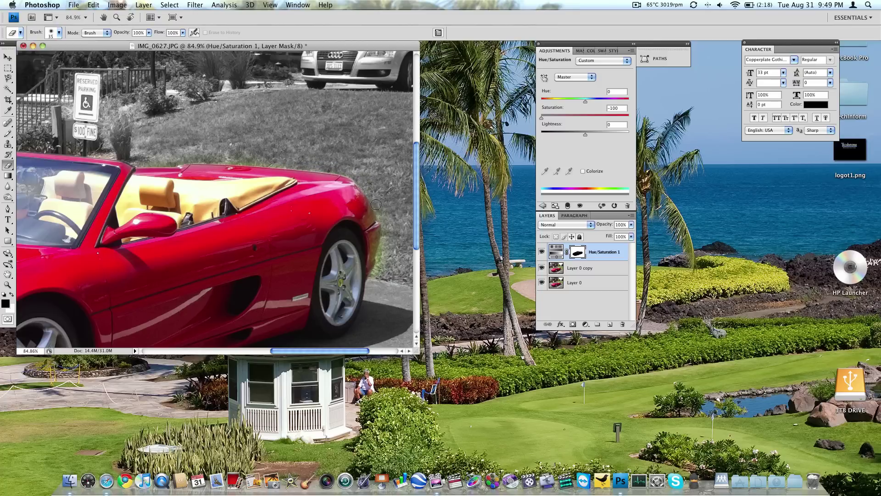
# Paint the green grass along the rear fender grey, undoing the stray stroke on the door.
pyautogui.moveTo(382, 217); pyautogui.dragTo(377, 275)
pyautogui.moveTo(202, 167); pyautogui.dragTo(218, 354)
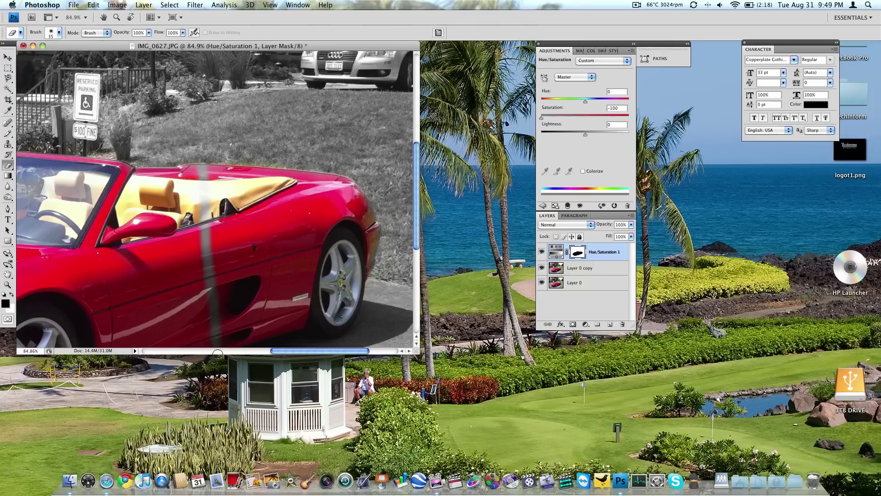
pyautogui.press('super+z')
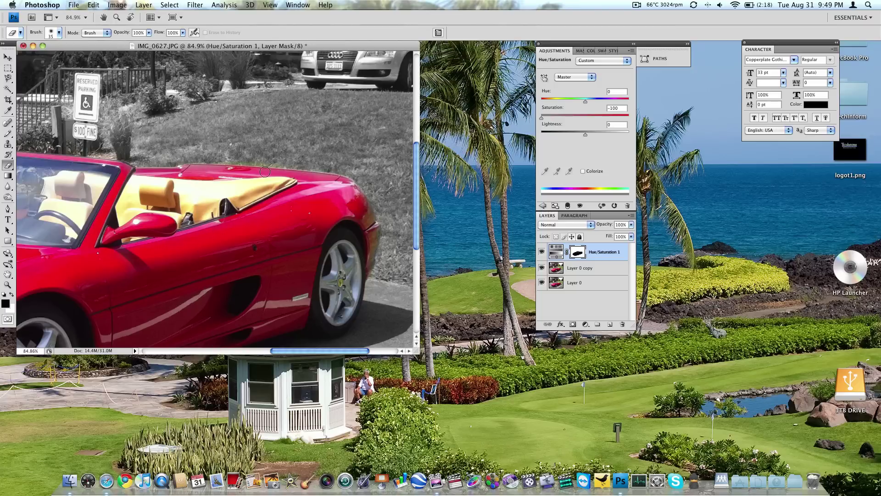
pyautogui.hscroll(-5, 267, 169)
pyautogui.scroll(-2, 267, 169)
pyautogui.scroll(-5, 267, 169)
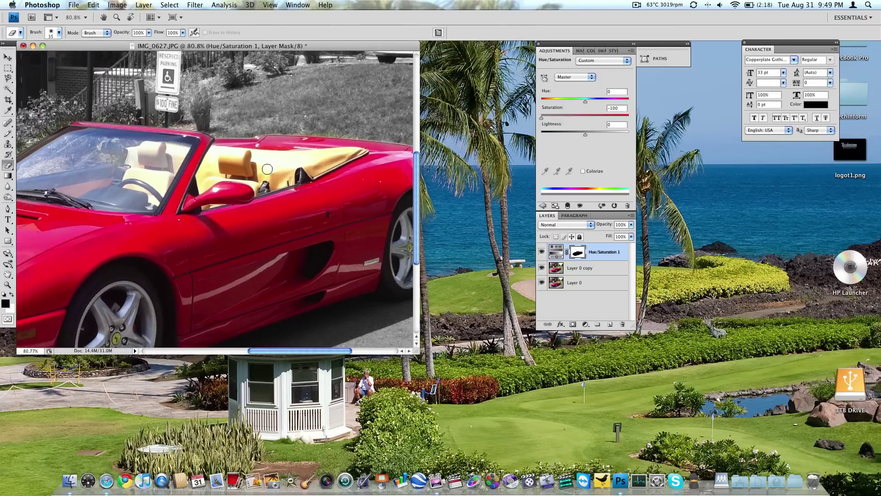
pyautogui.scroll(-3, 267, 169)
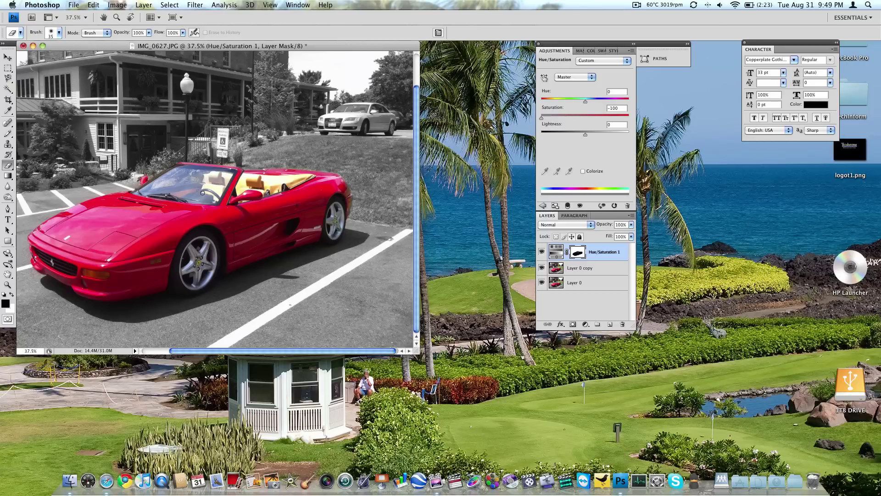
pyautogui.press('super+0')
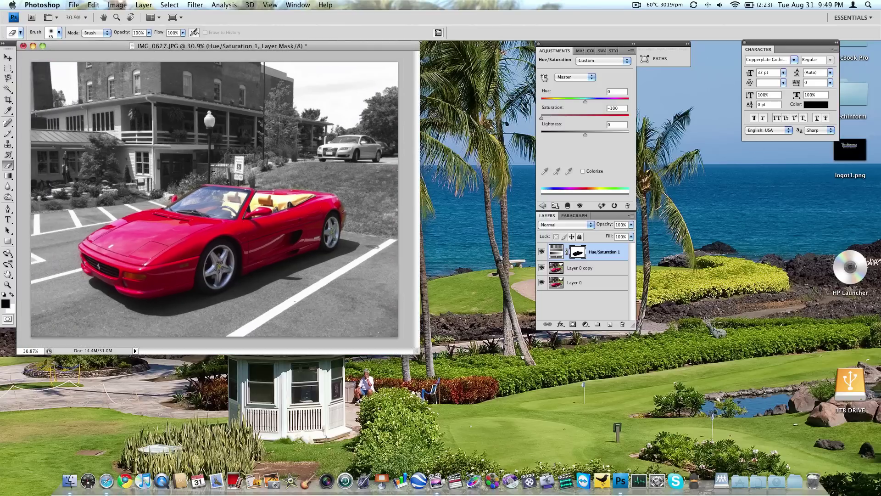
pyautogui.click(758, 481)
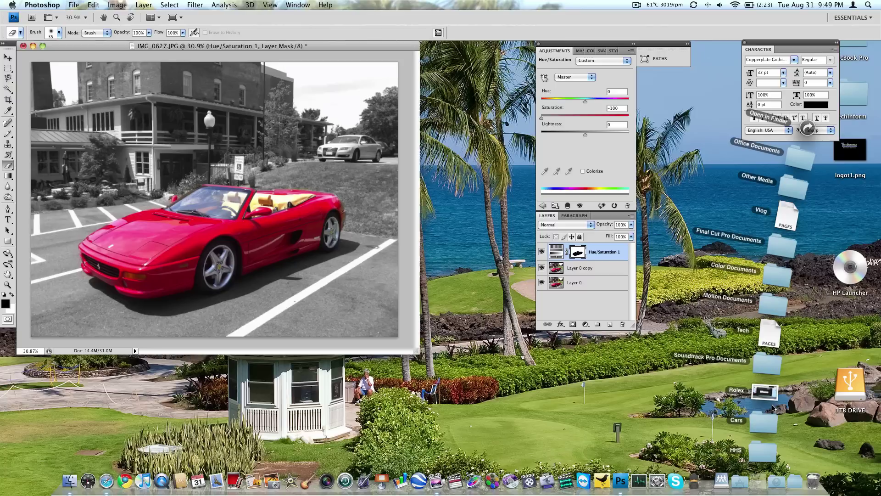
pyautogui.click(798, 182)
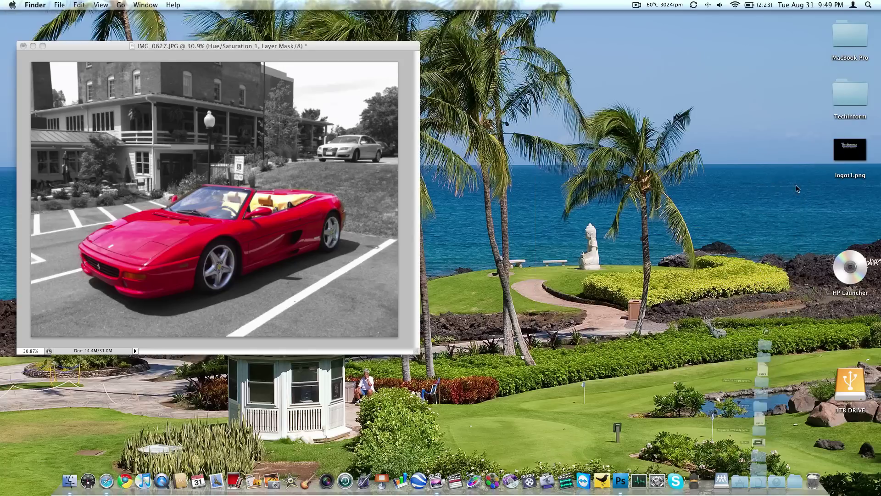
pyautogui.click(302, 354)
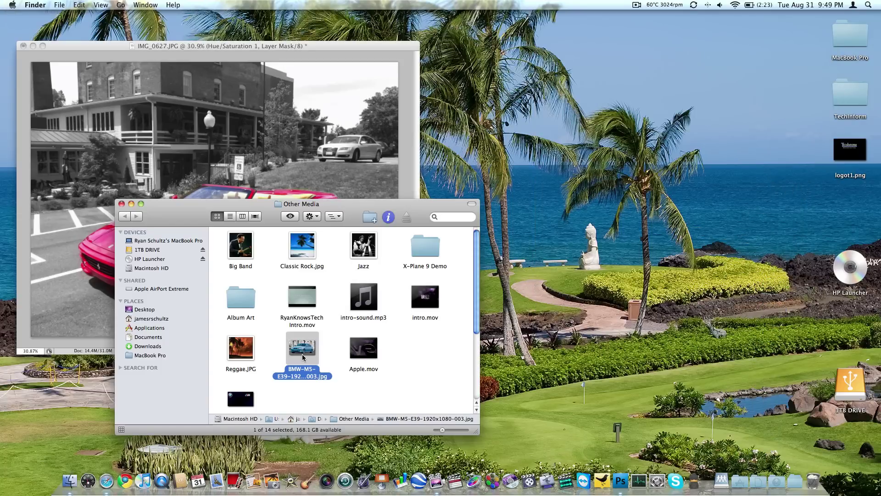
pyautogui.press('space')
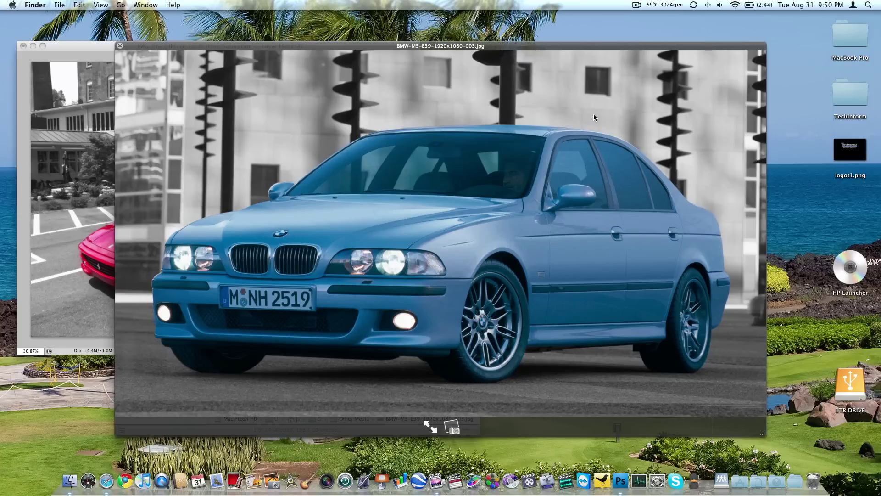
pyautogui.press('space')
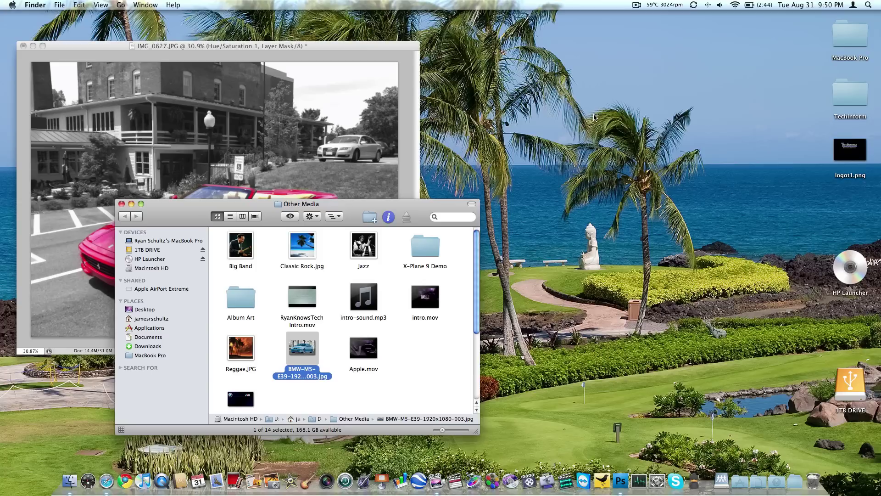
pyautogui.press('super+w')
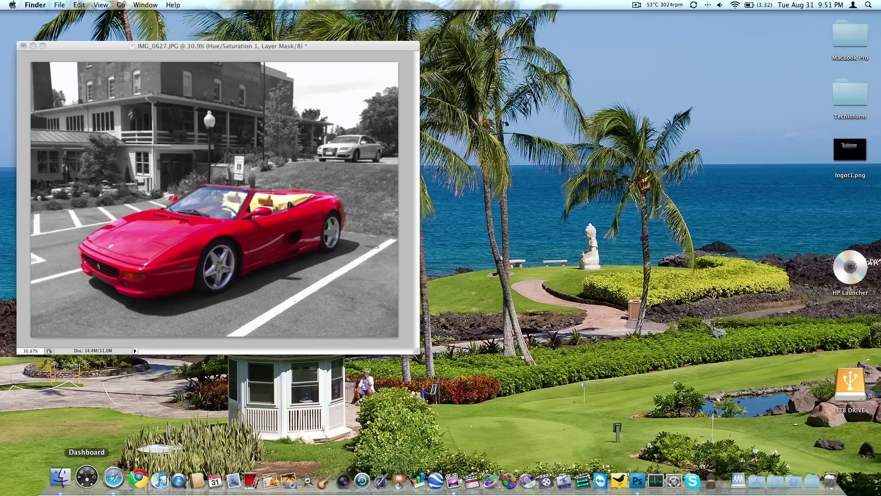
pyautogui.click(109, 486)
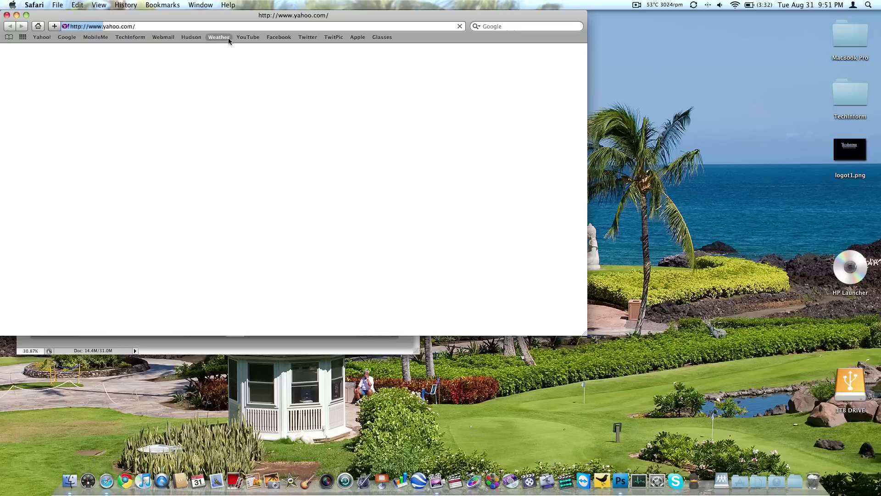
pyautogui.click(142, 37)
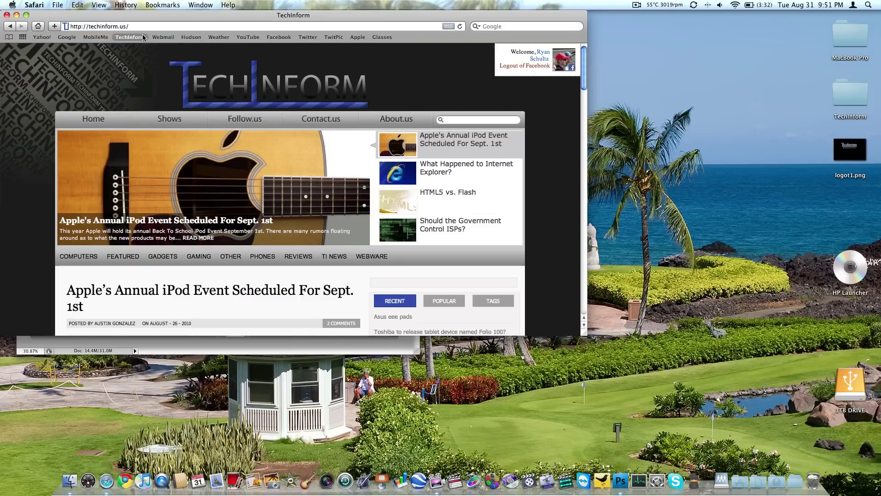
pyautogui.moveTo(580, 337); pyautogui.dragTo(711, 448)
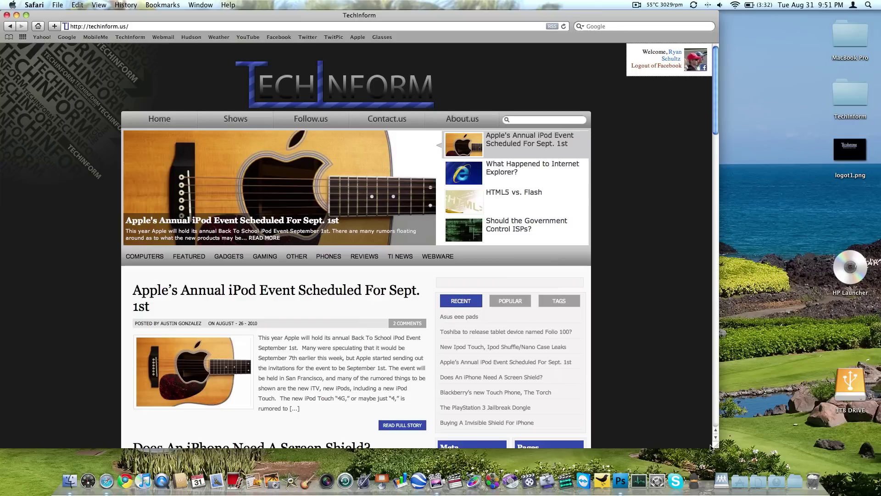